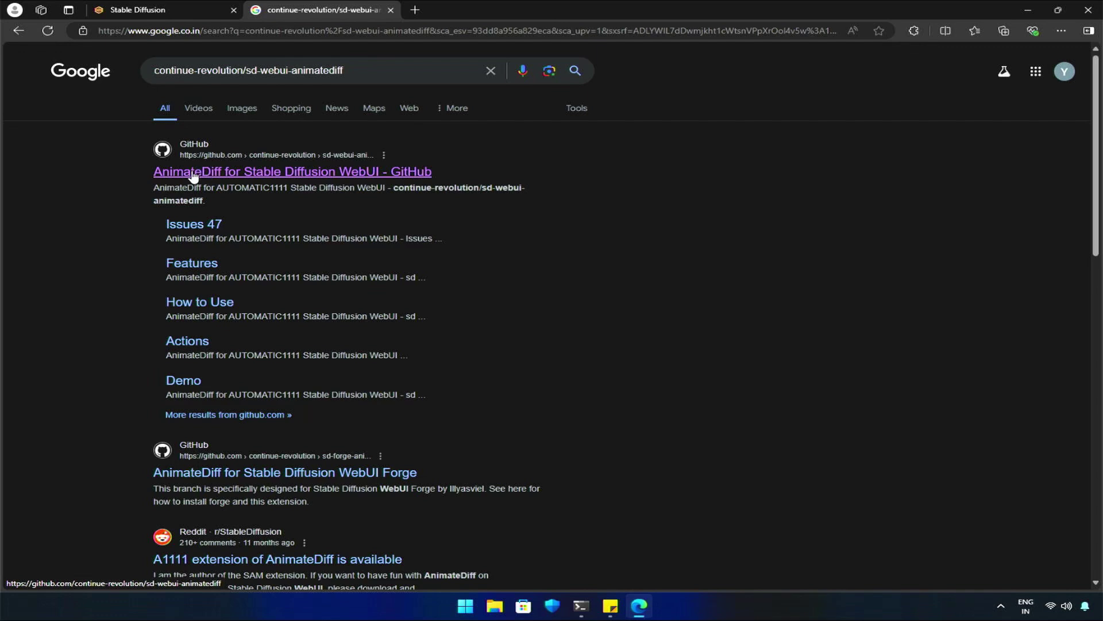
Open the continue-revolution/sd-webui-animatediff repository from the search results and copy its HTTPS clone URL
left_click(193, 173)
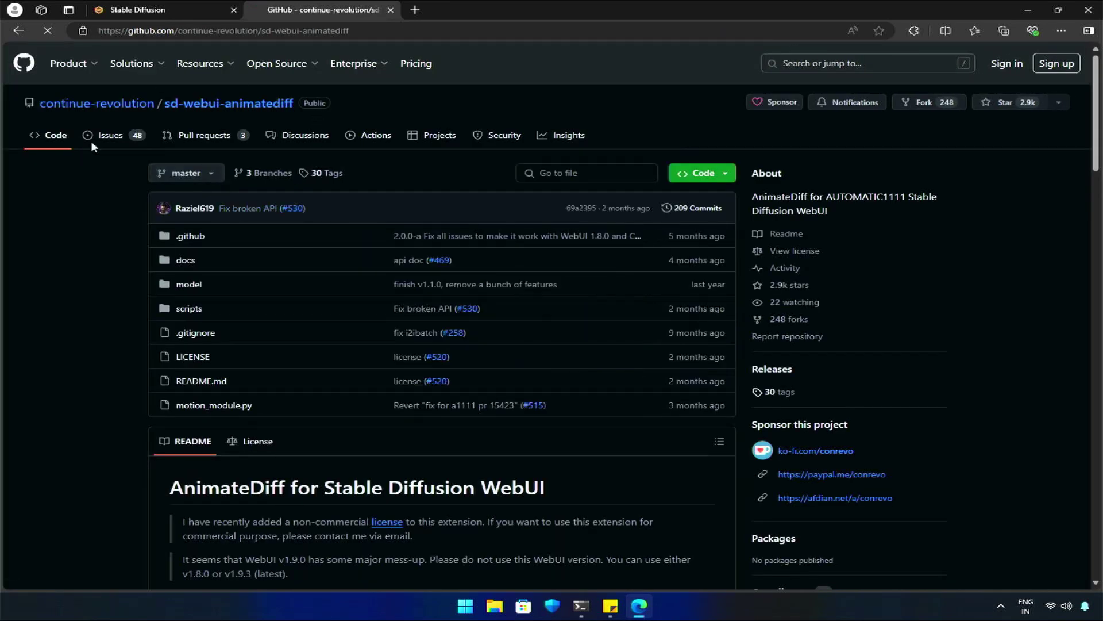
scroll(339, 368, "down", 5)
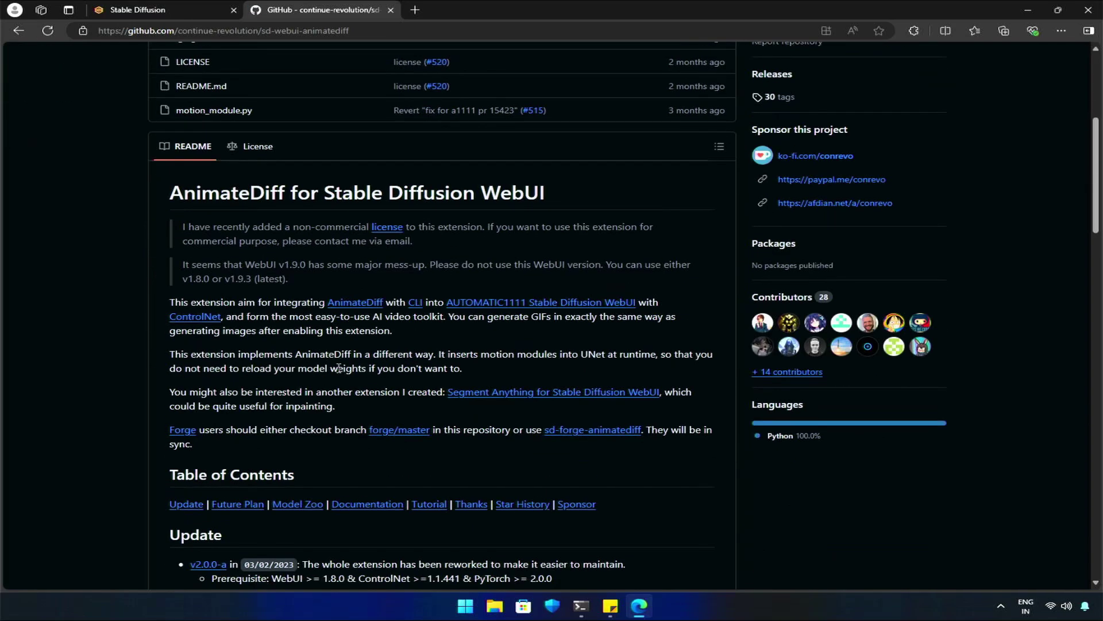
scroll(339, 368, "down", 4)
scroll(339, 368, "up", 9)
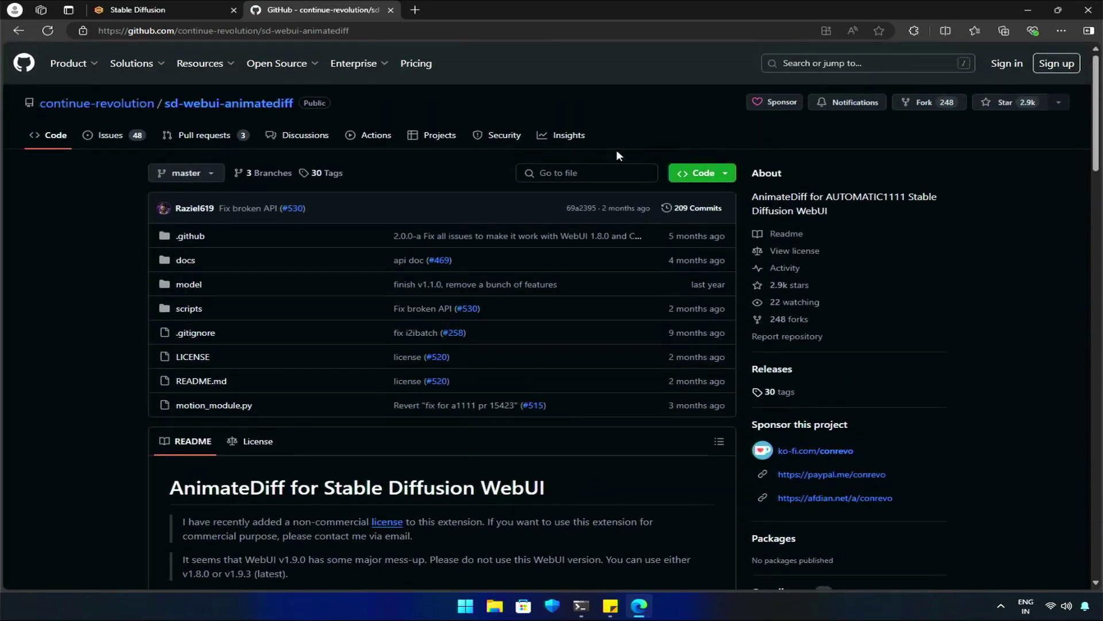
left_click(703, 173)
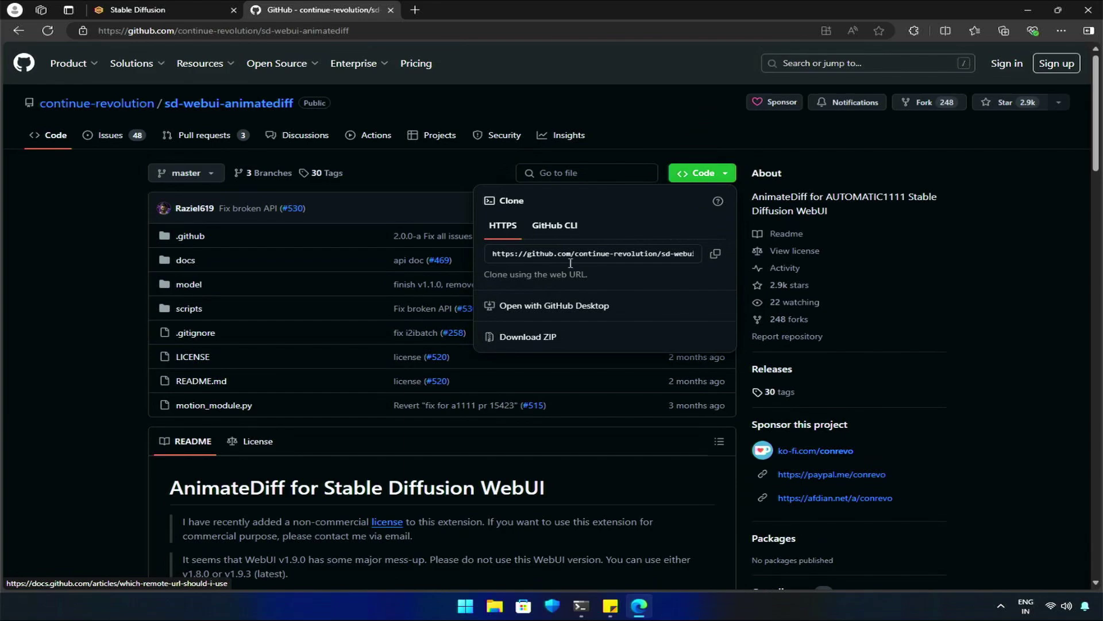
left_click(715, 254)
key("ctrl+Tab")
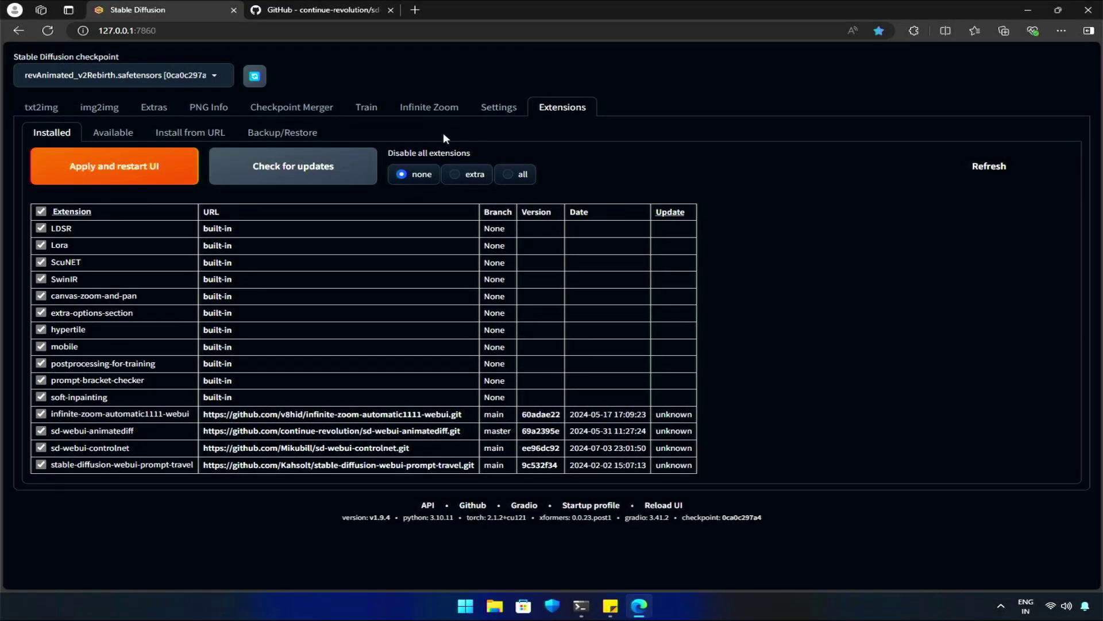
left_click(198, 133)
right_click(144, 181)
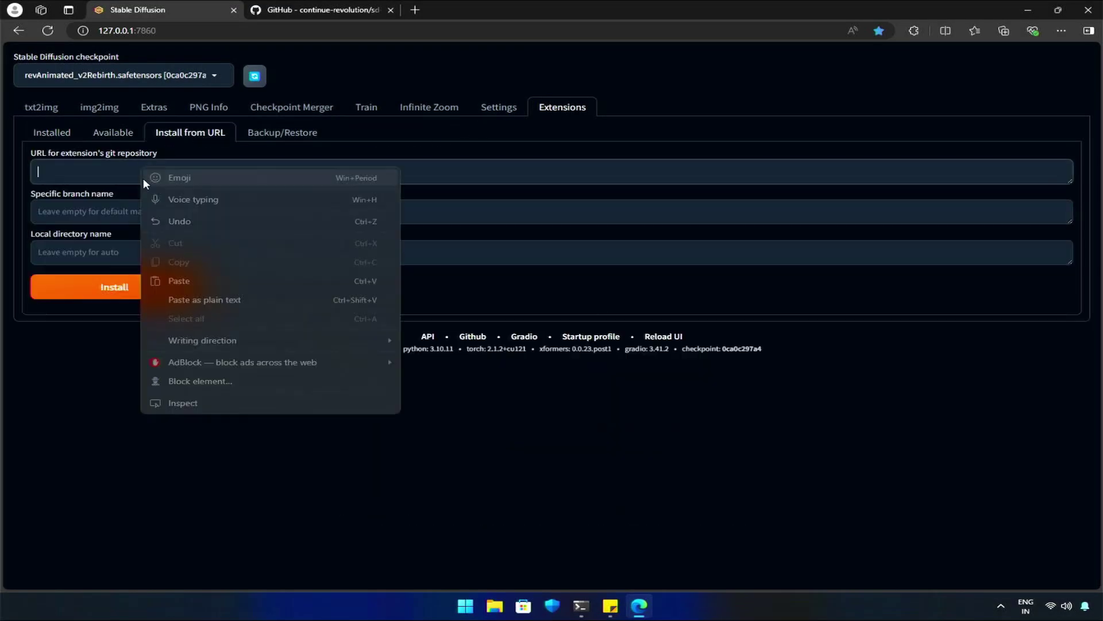
left_click(173, 280)
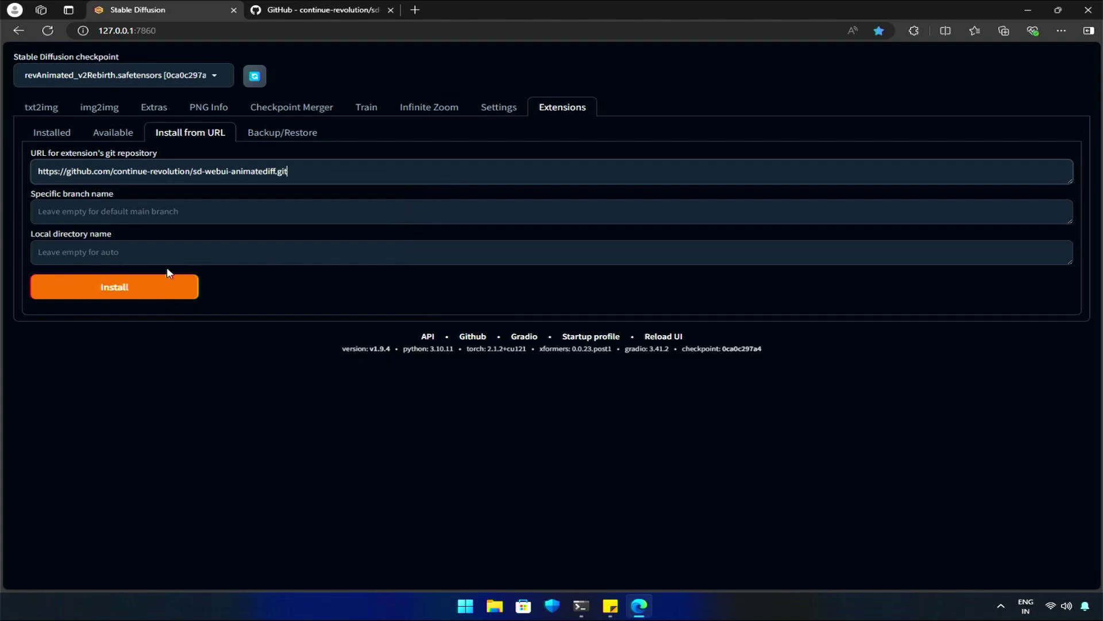
Apply the installed extensions with a UI restart and expand the AnimateDiff settings in txt2img to view the motion module
left_click(46, 137)
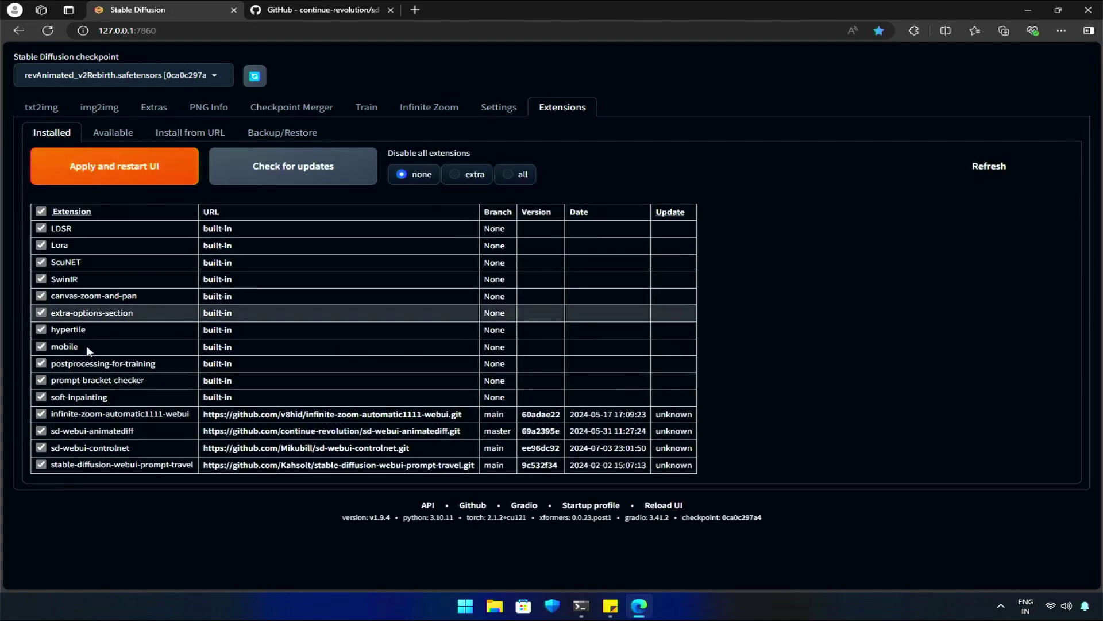
left_click(118, 173)
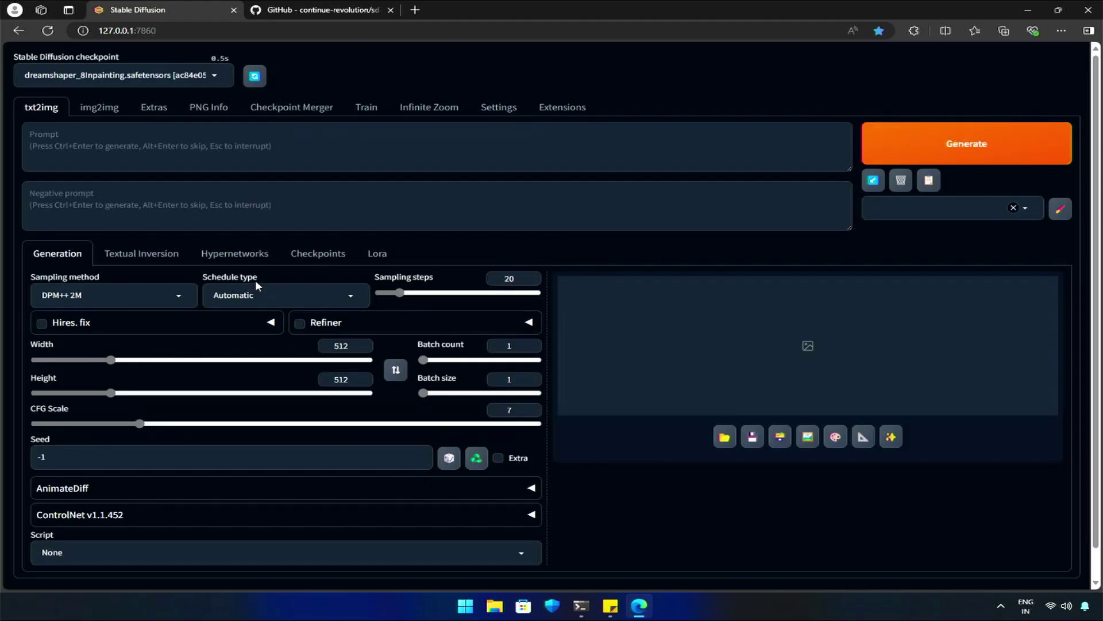
scroll(306, 347, "down", 2)
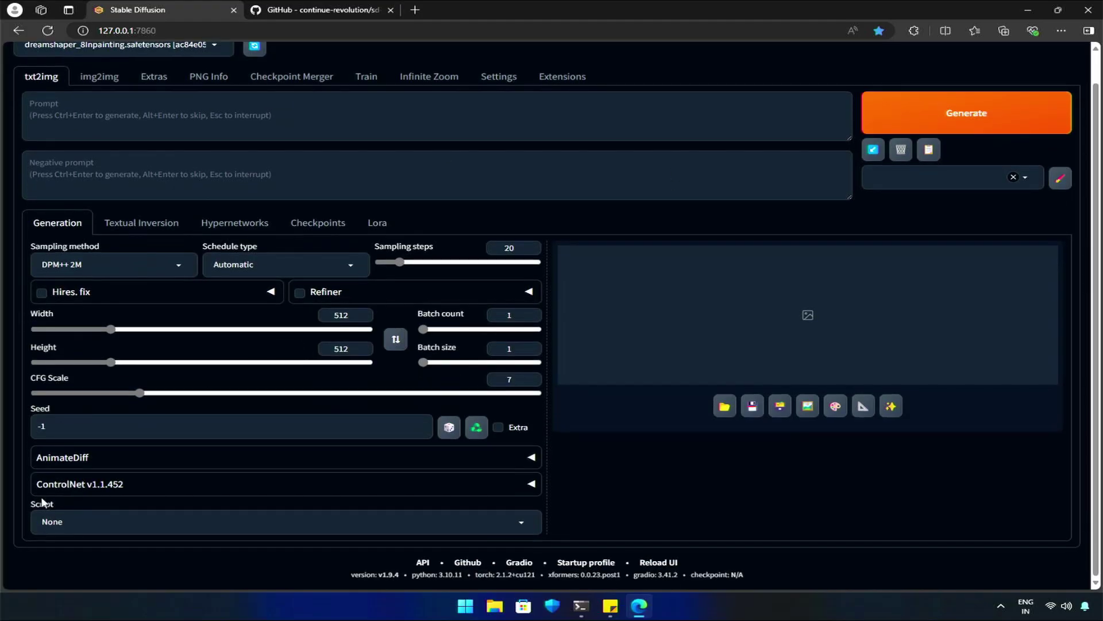
left_click(104, 458)
scroll(255, 460, "down", 4)
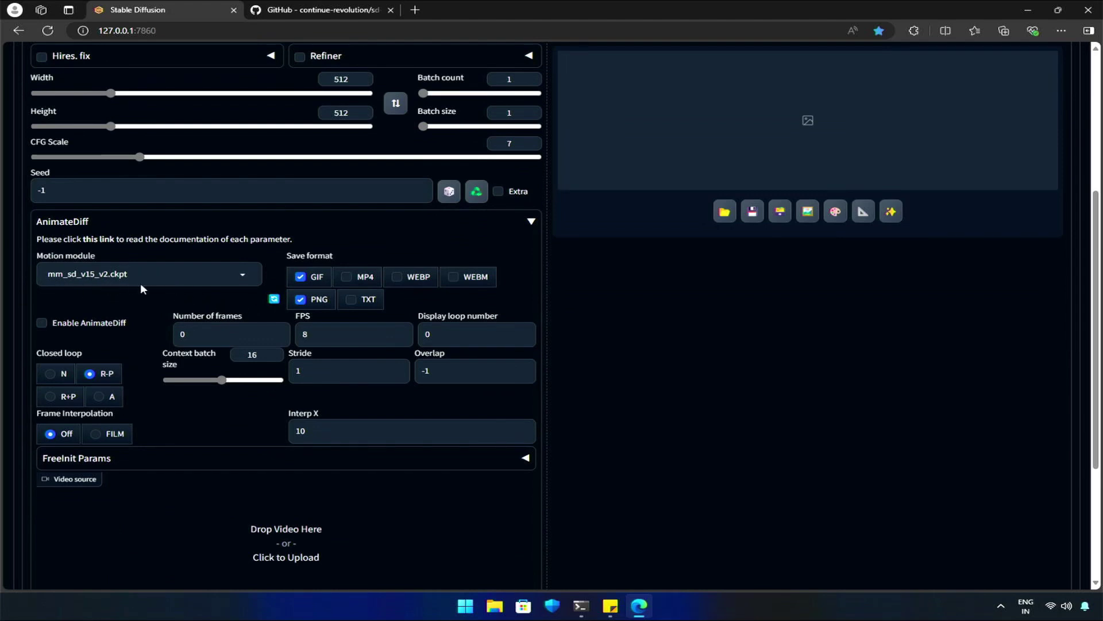
left_click_drag(36, 256, 89, 262)
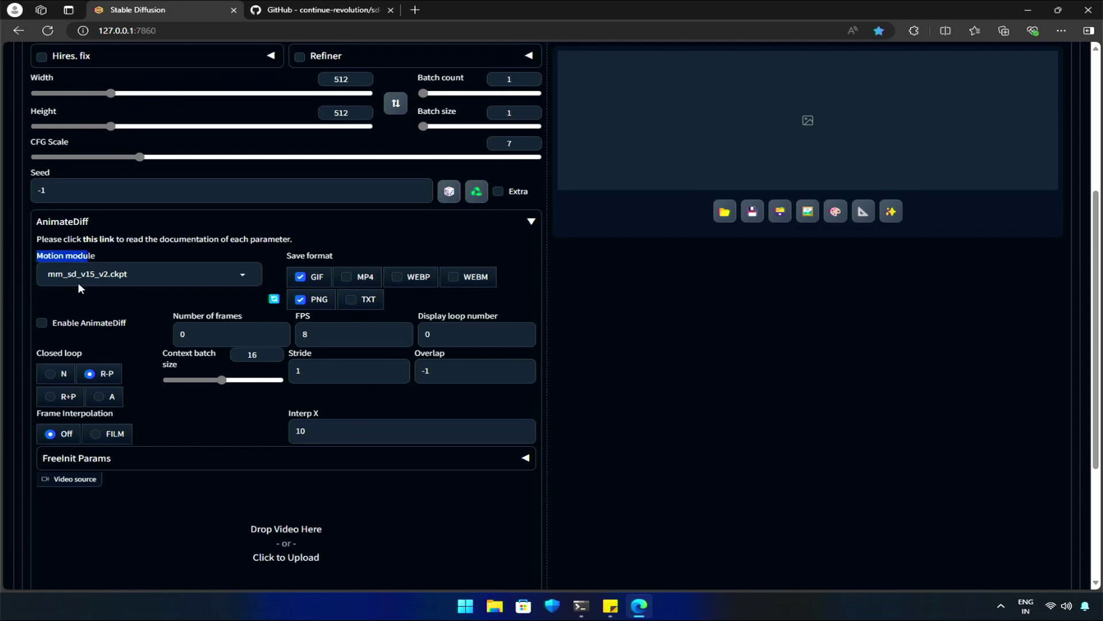
left_click(79, 284)
Search Google for "huggingface animatediff" and open the file list of the guoyww/animatediff repository on Hugging Face
left_click(415, 10)
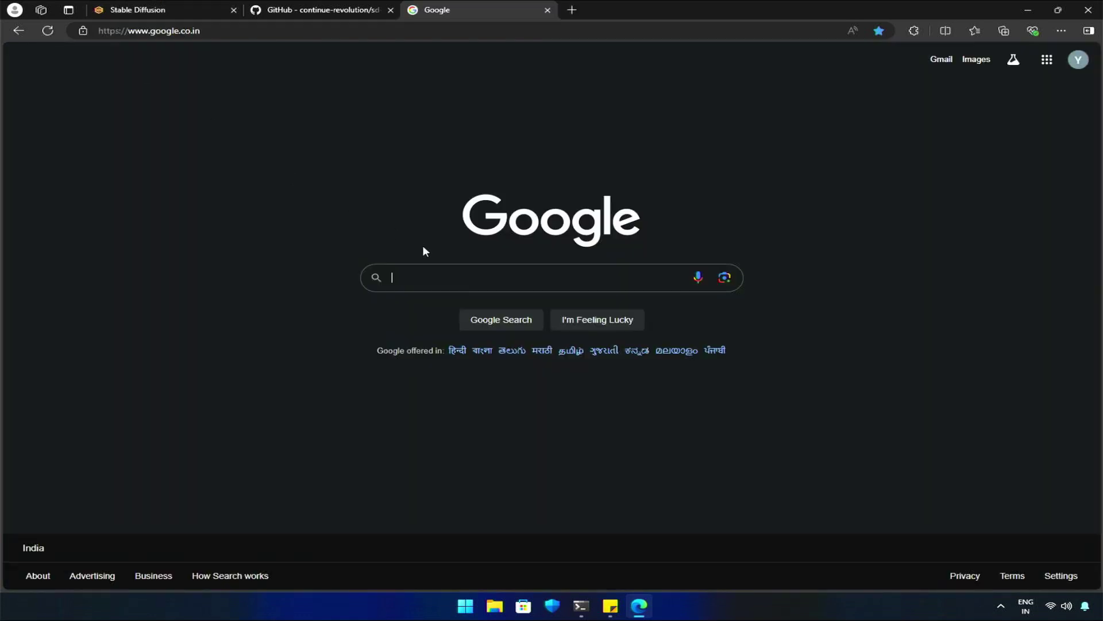
type("huggingface animate")
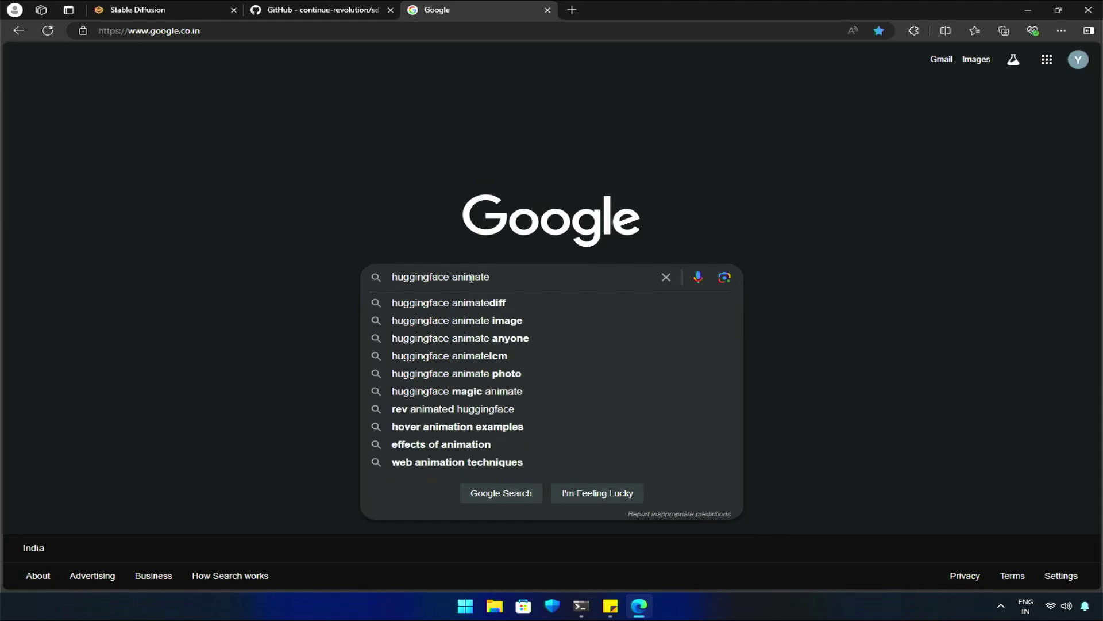
key("Down")
key("Return")
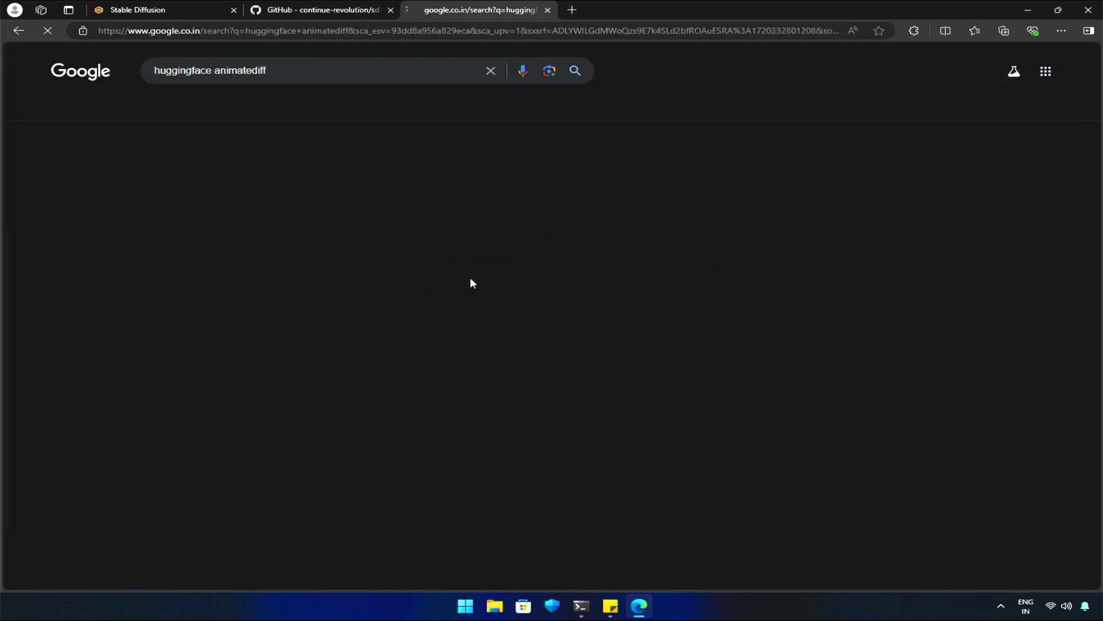
left_click(222, 172)
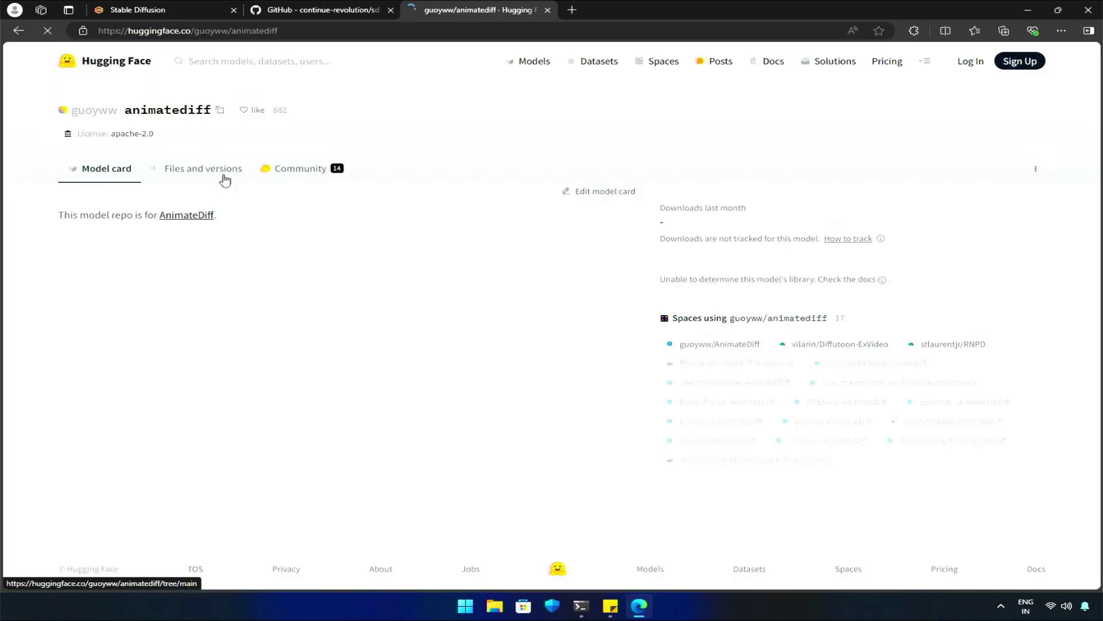
left_click(205, 179)
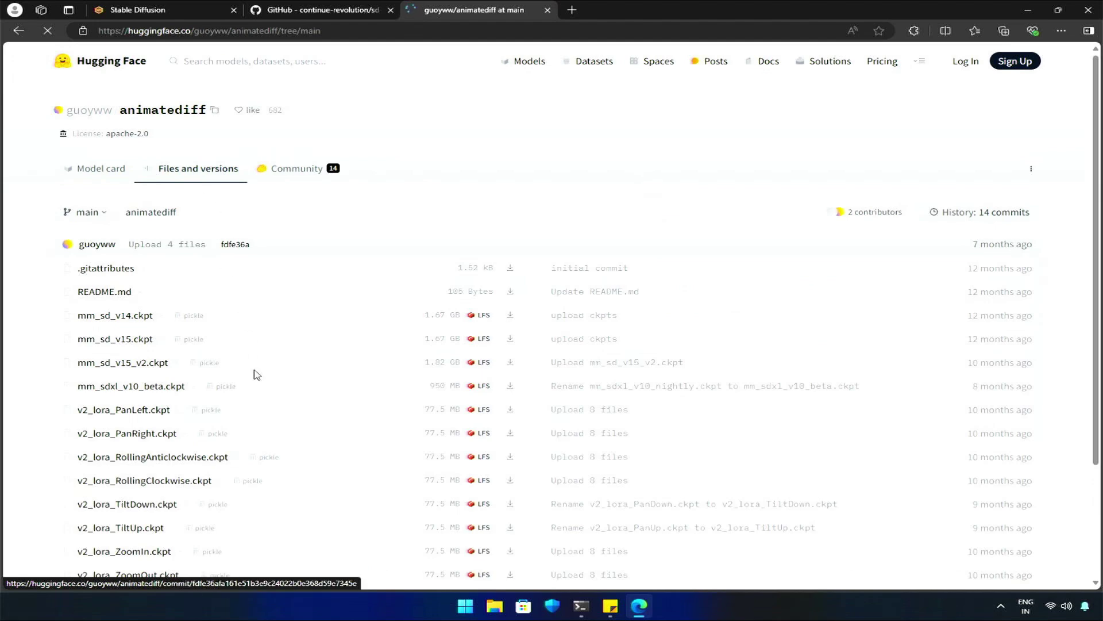
Compare the WebUI's motion module with the Hugging Face file list and locate the download for mm_sd_v15_v2.ckpt
scroll(177, 352, "down", 1)
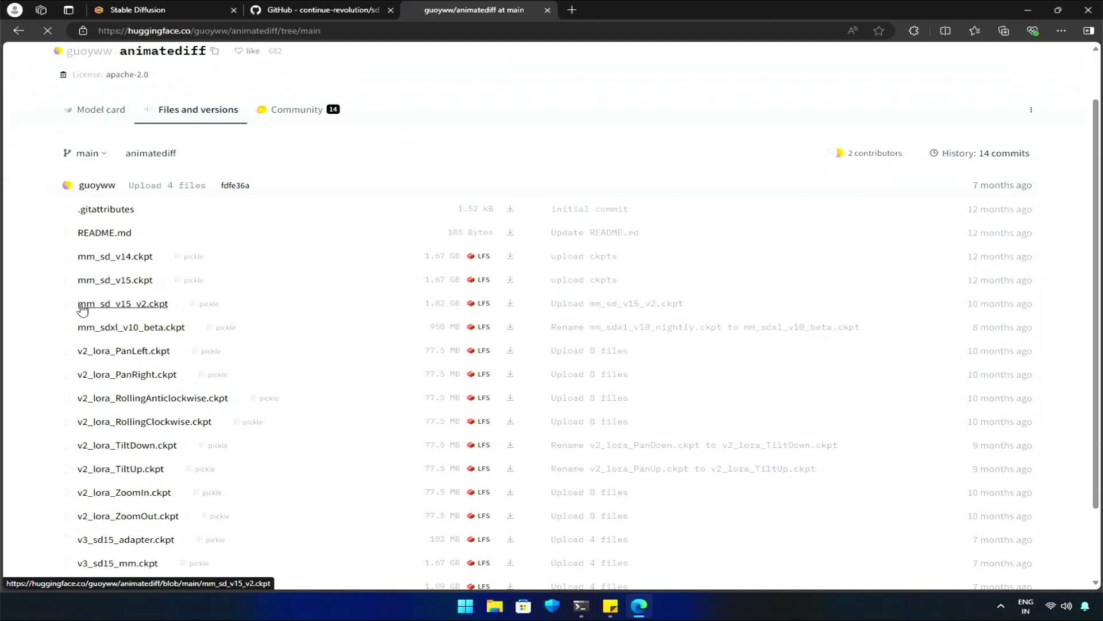
key("ctrl+1")
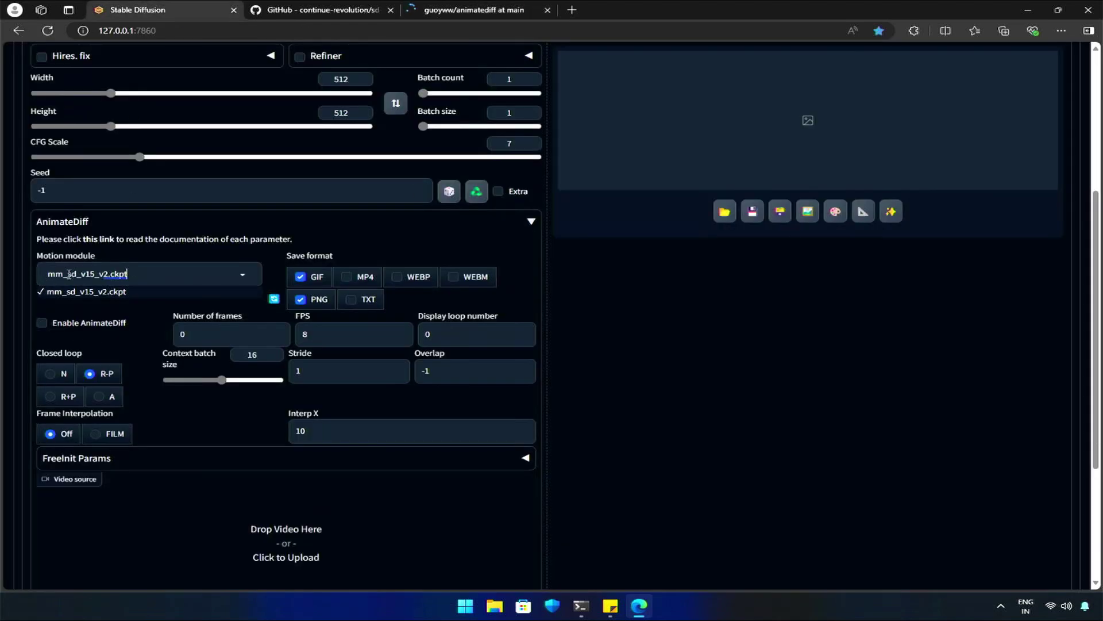
left_click(476, 5)
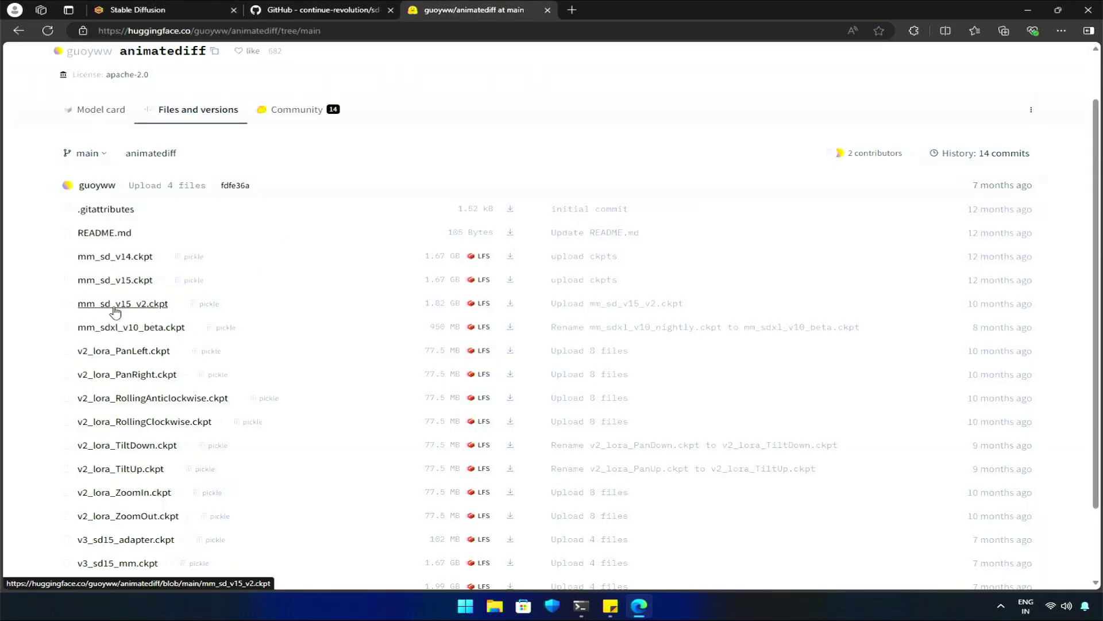
scroll(74, 350, "down", 1)
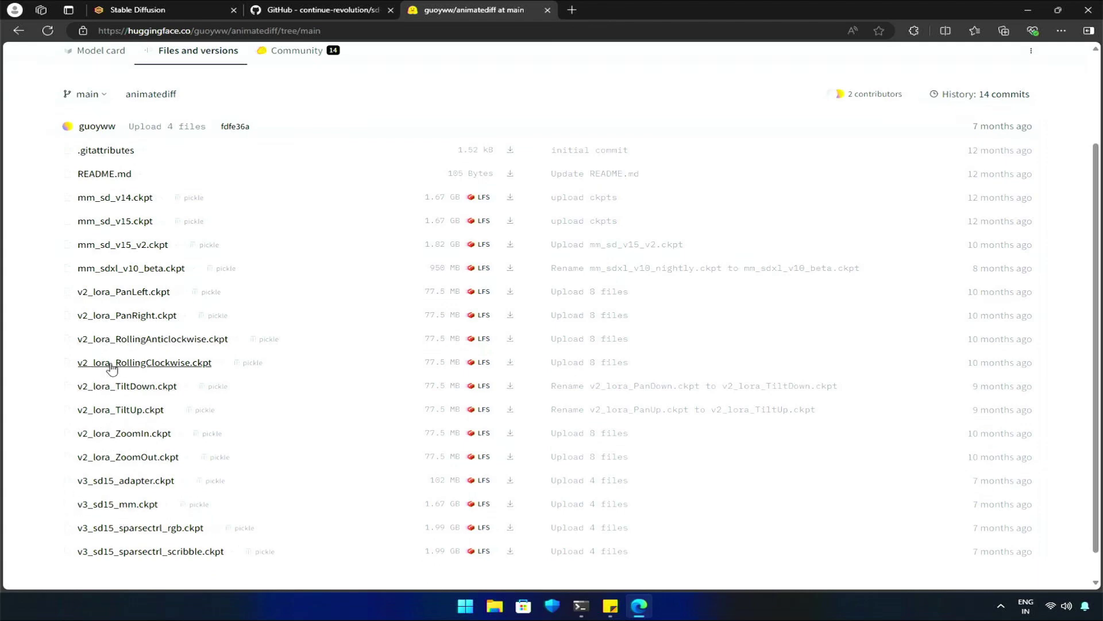
scroll(115, 368, "down", 1)
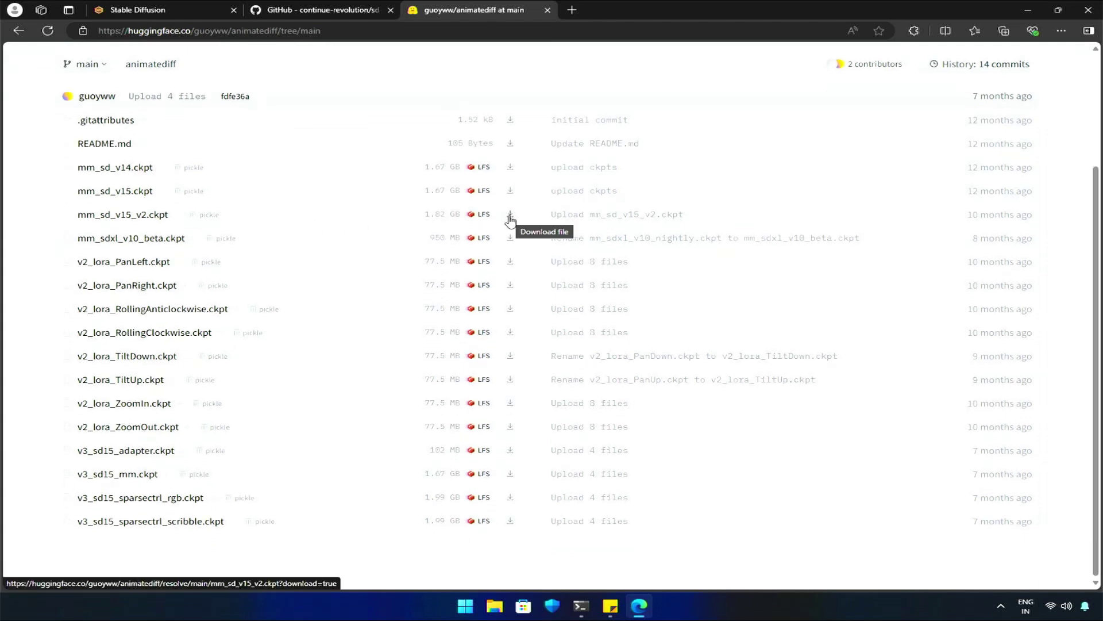
In File Explorer, check the model folder of stable-diffusion-webui\extensions\sd-webui-animatediff for the motion module file, then close the window
left_click(496, 606)
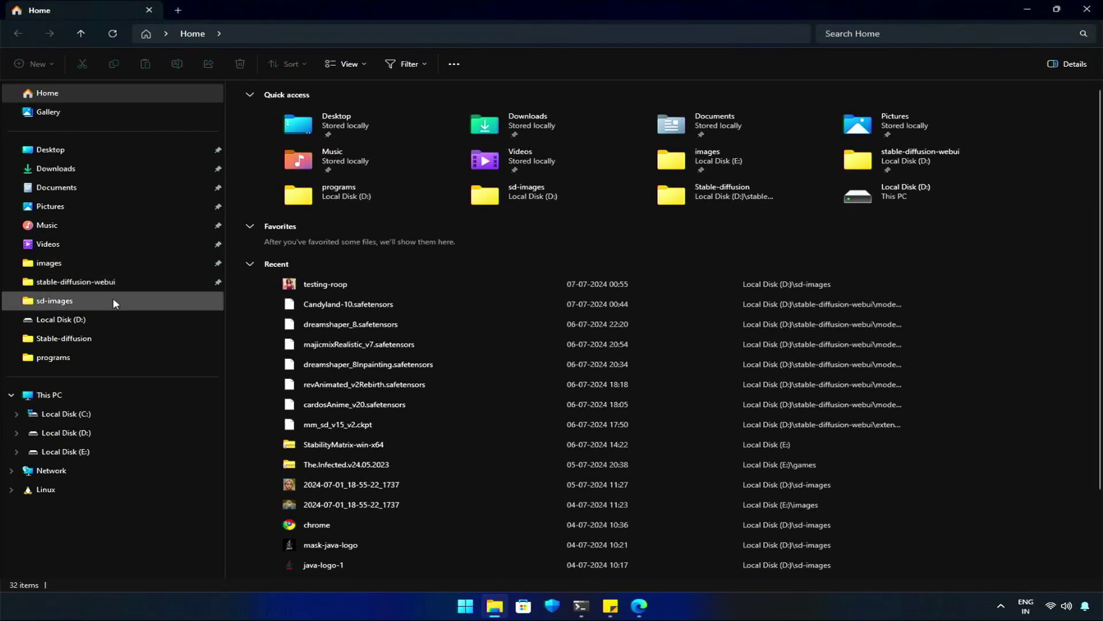
left_click(86, 281)
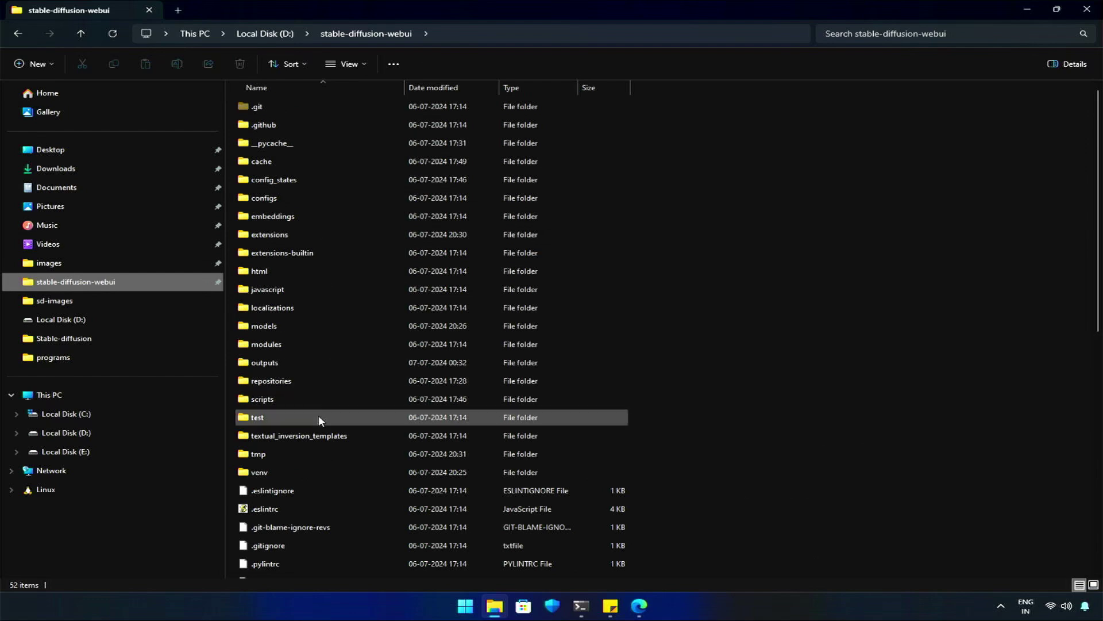
left_click(315, 235)
double_click(315, 233)
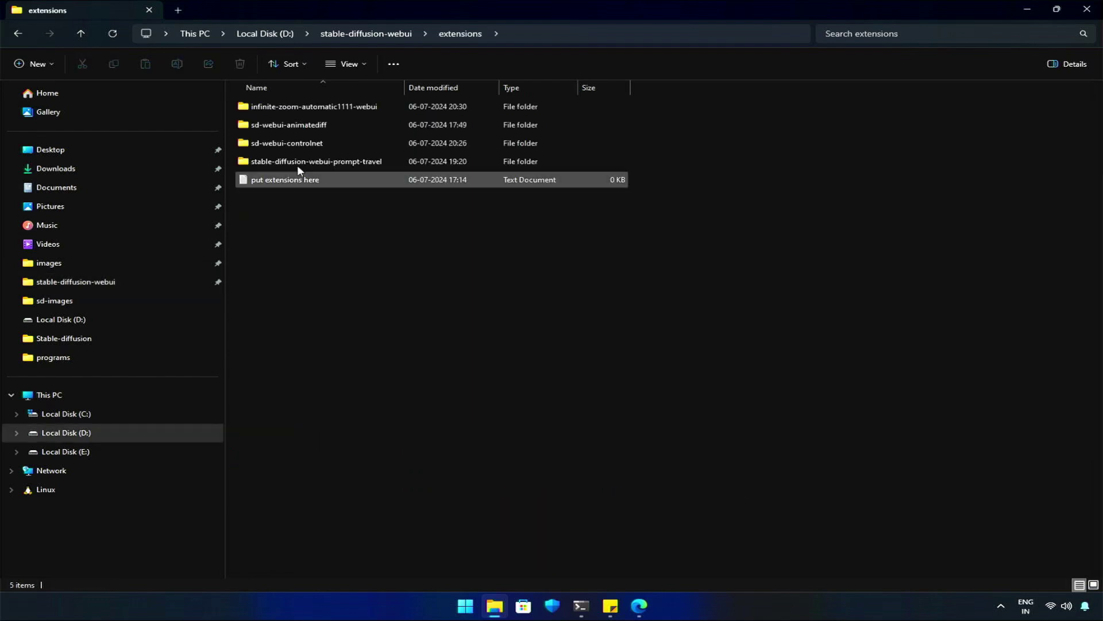
double_click(296, 126)
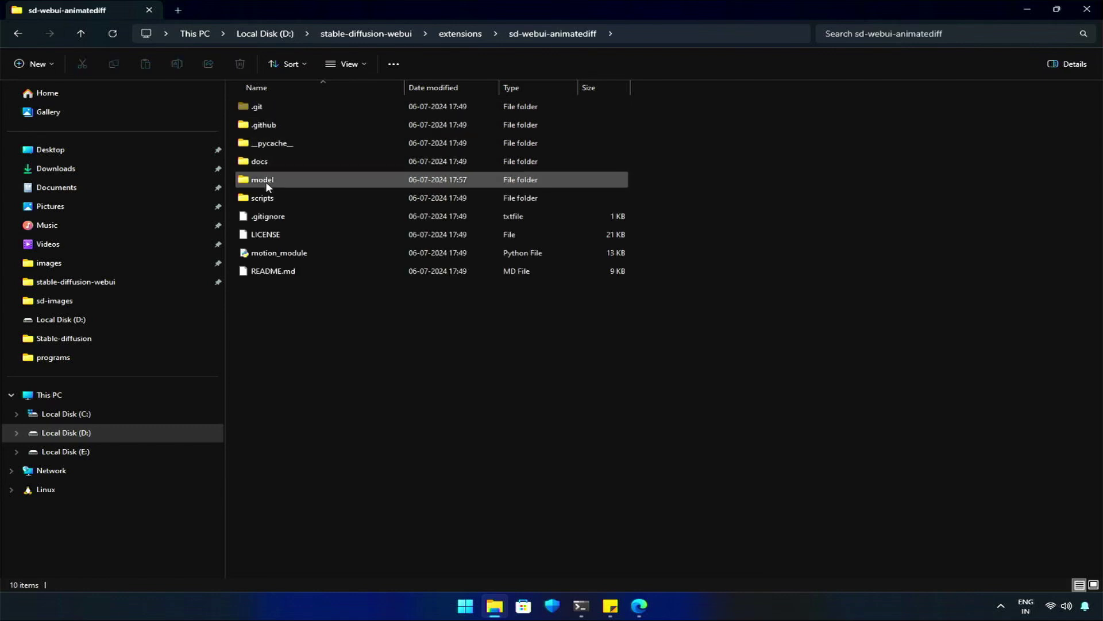
double_click(277, 181)
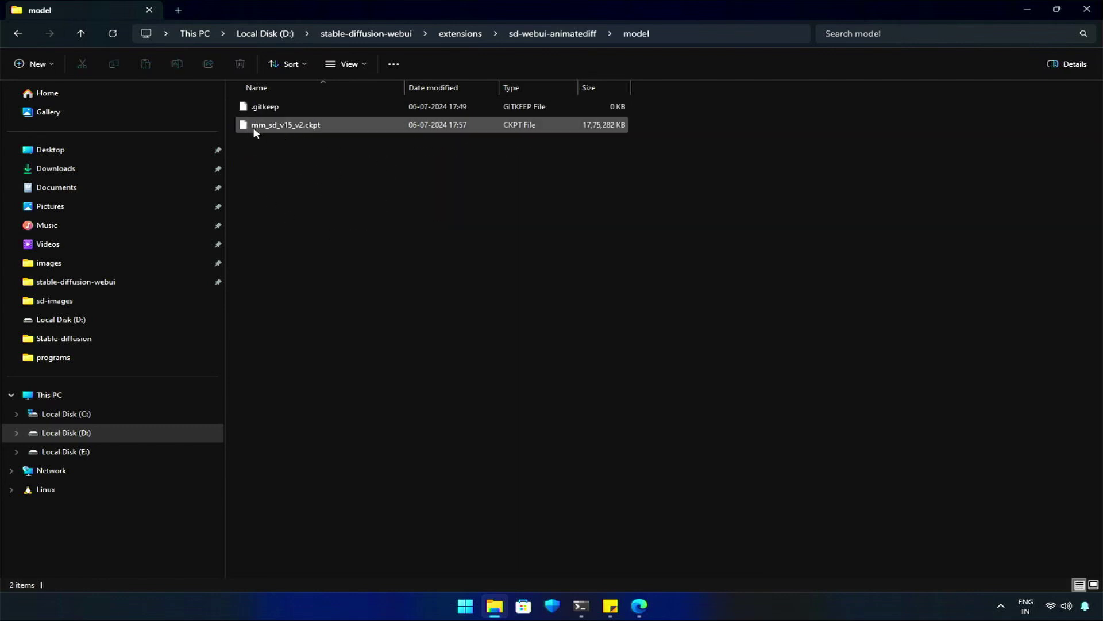
left_click(1086, 9)
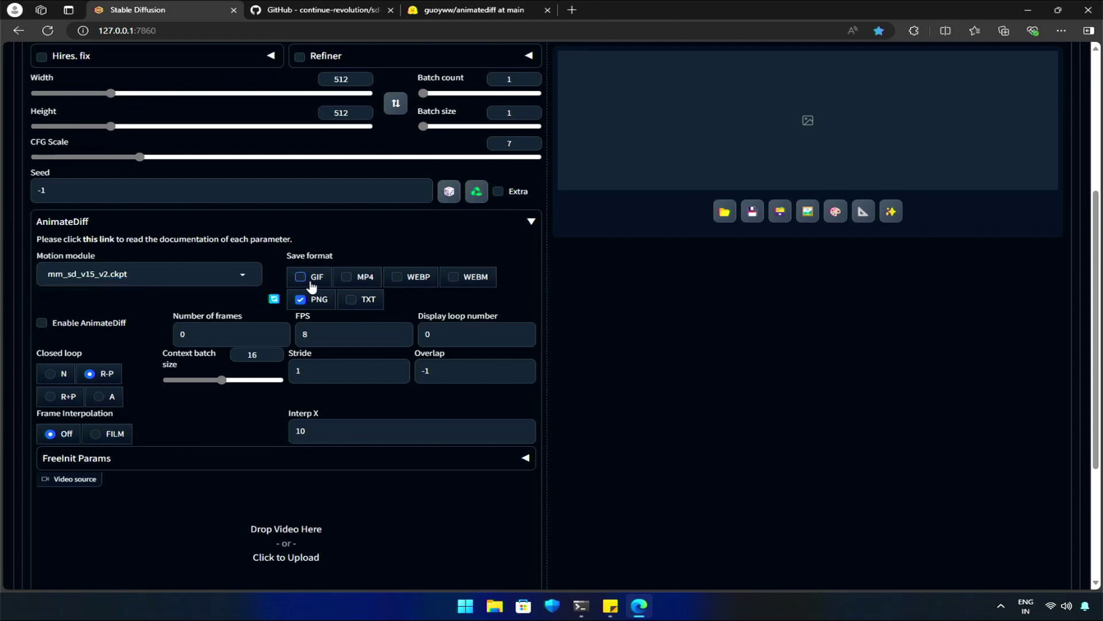
Enable AnimateDiff with the GIF, MP4 and PNG save formats, 56 frames and a context batch size of 16
left_click(347, 278)
left_click(278, 332)
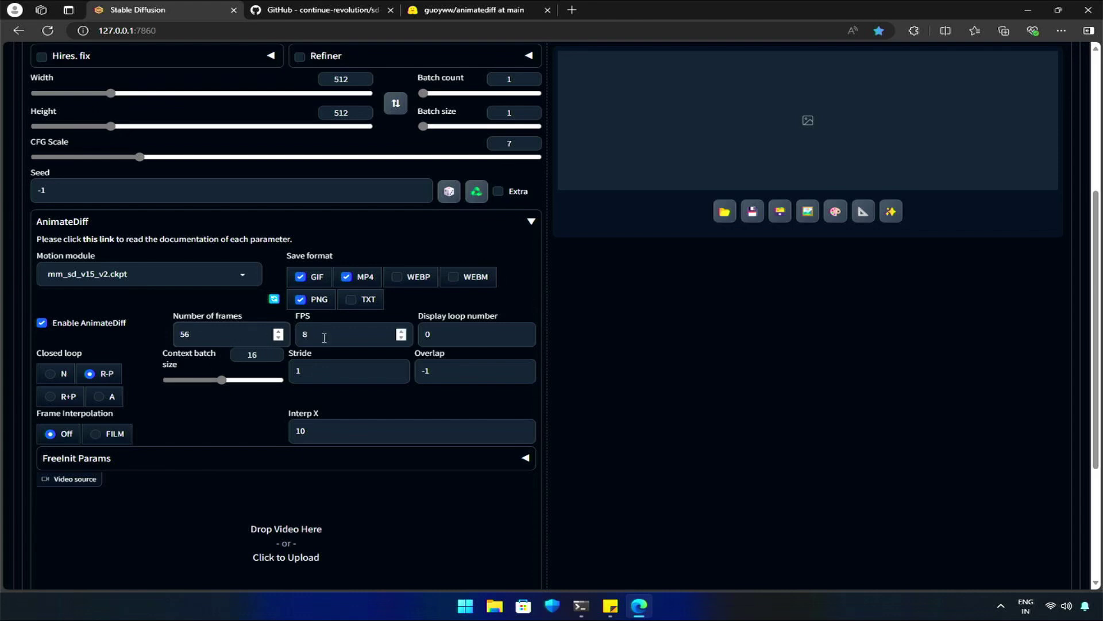
left_click(460, 334)
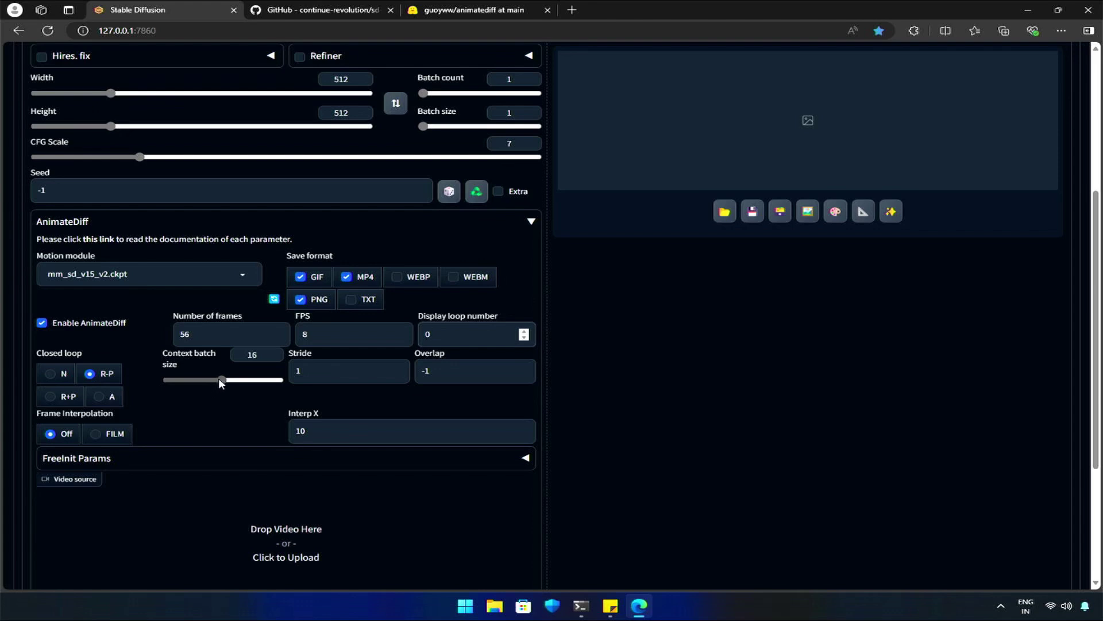
mouse_move(218, 377)
left_mouse_down()
mouse_move(180, 380)
mouse_move(288, 376)
mouse_move(223, 377)
left_mouse_up()
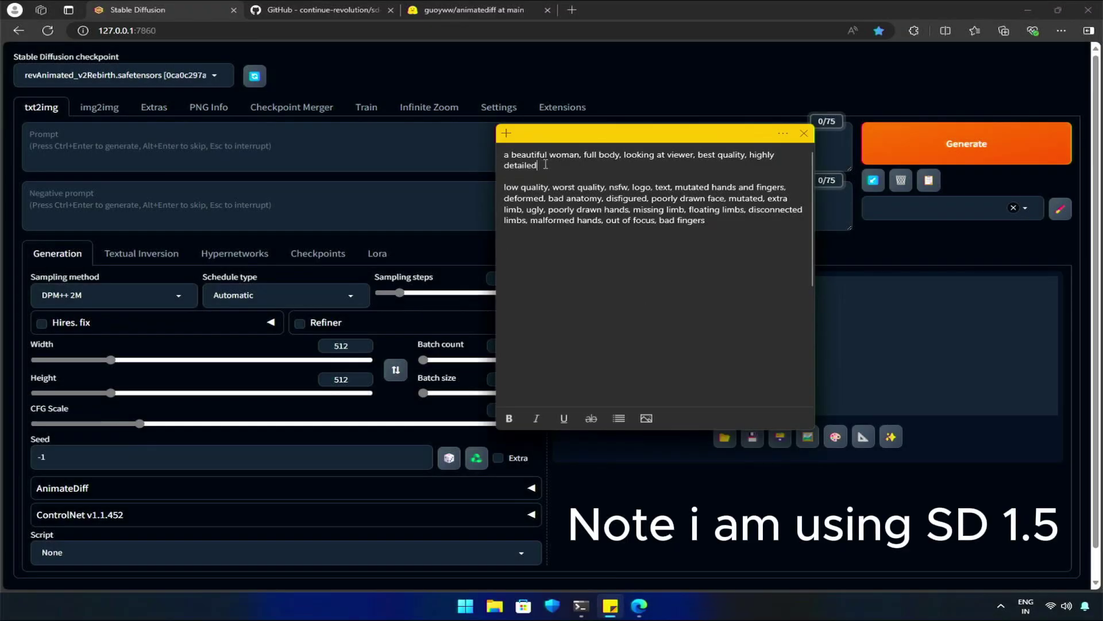
Copy "a beautiful woman, full body, looking at viewer, best quality, highly detailed" from the sticky note into the txt2img prompt
triple_click(519, 155)
key("ctrl+c")
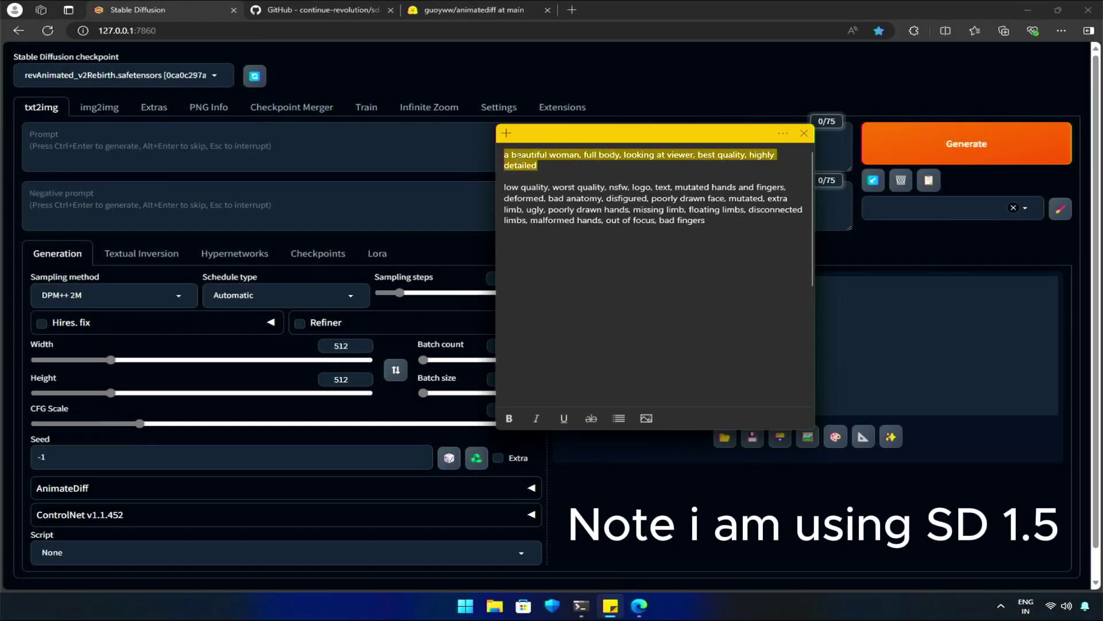
right_click(519, 156)
left_click(534, 187)
right_click(375, 162)
left_click(402, 275)
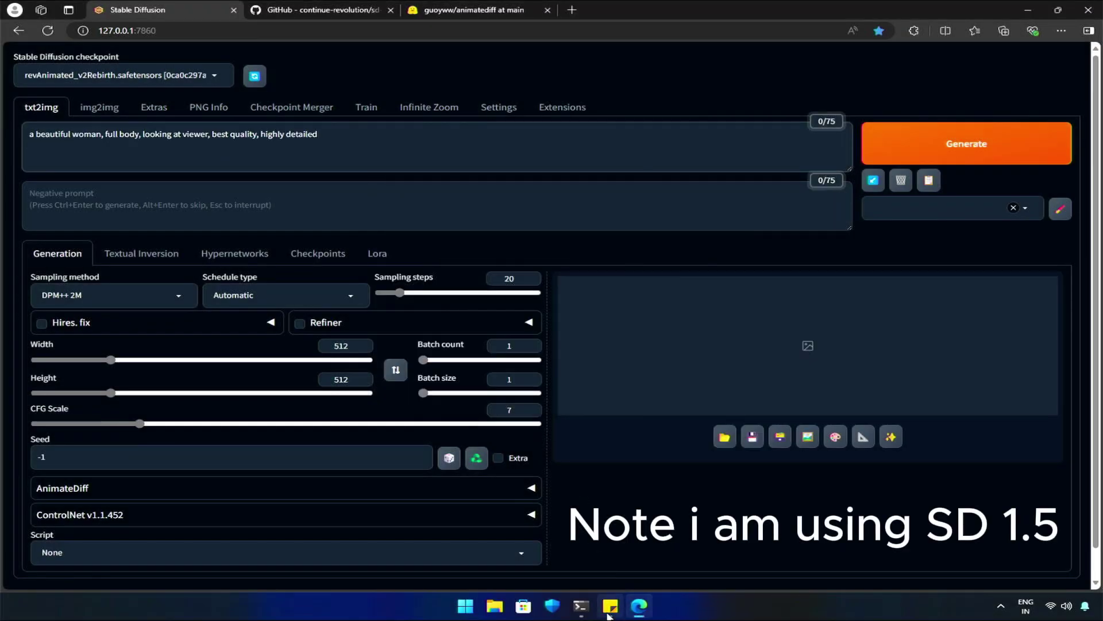
Copy the sticky note's paragraph beginning "low quality, worst quality, nsfw, logo, text" into the txt2img negative prompt
left_click(610, 606)
triple_click(599, 209)
right_click(599, 210)
left_click(612, 220)
left_click(396, 191)
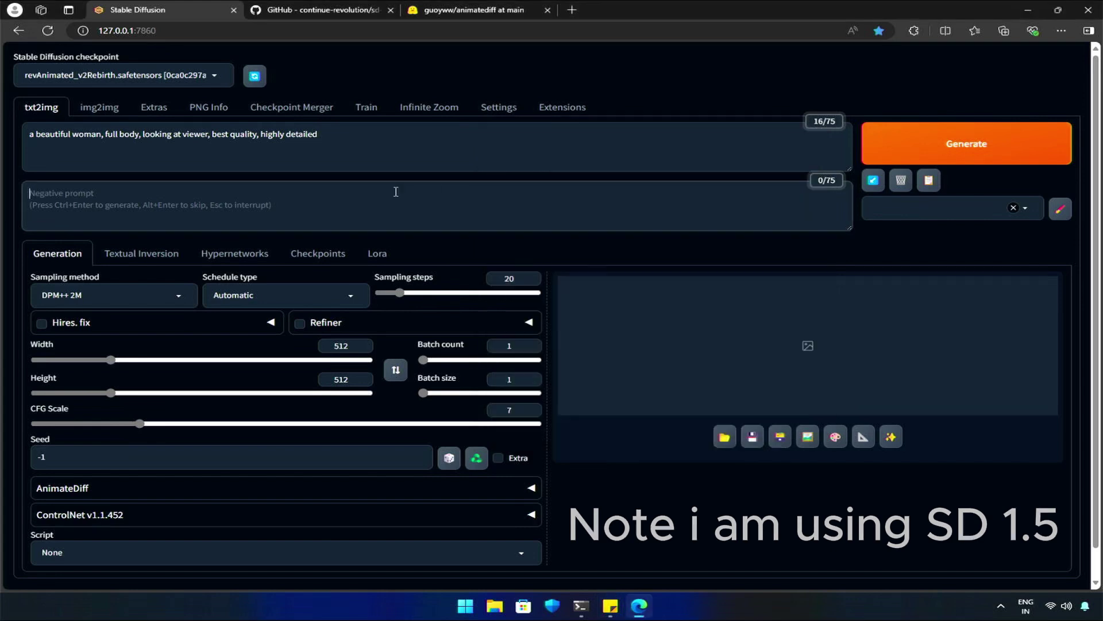
right_click(396, 192)
left_click(446, 305)
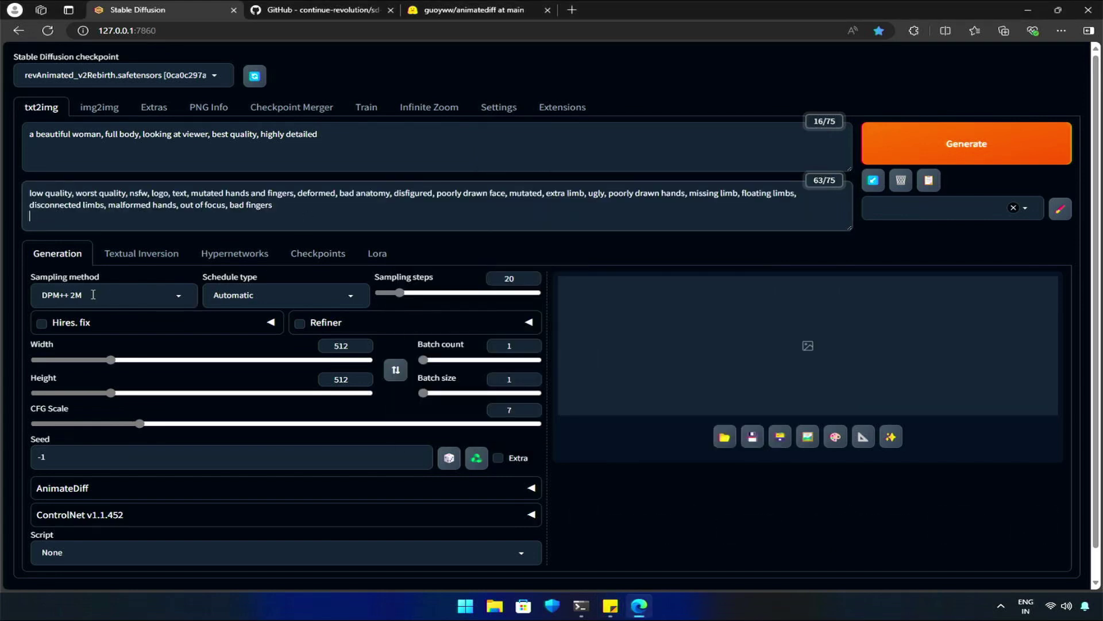
Set the txt2img schedule type to Karras
left_click(93, 295)
left_click(238, 295)
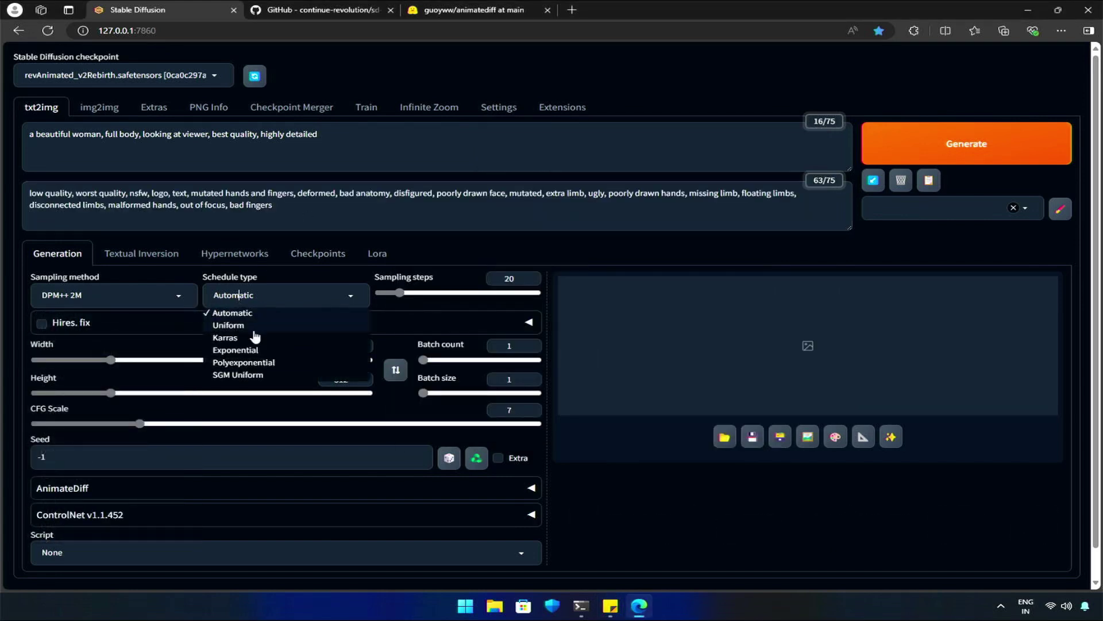
left_click(231, 337)
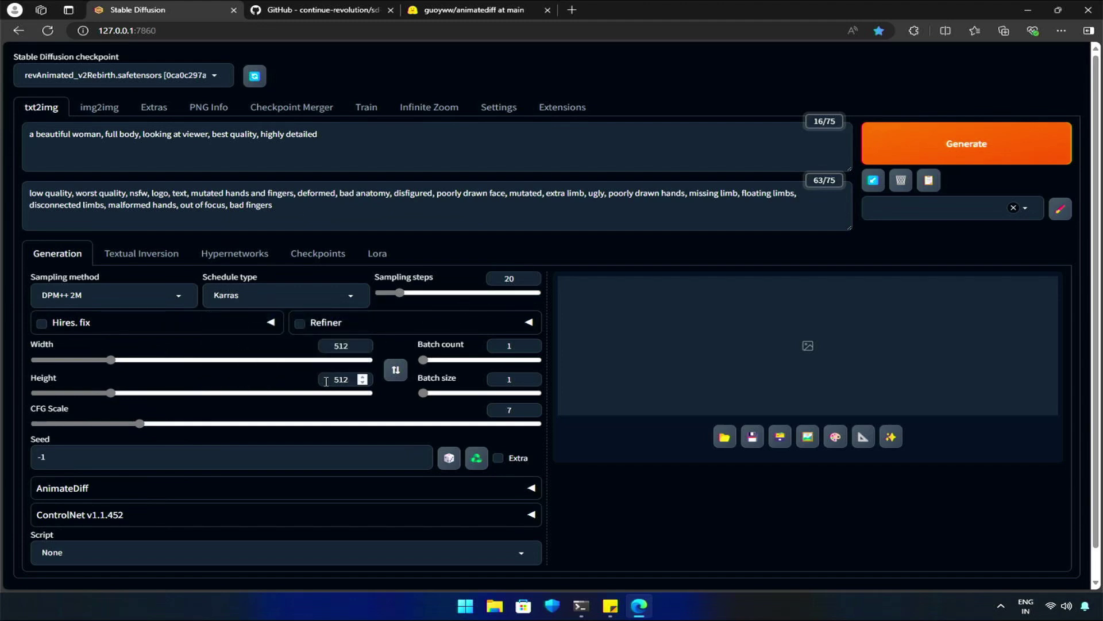
Set the image height to 912 and generate a still image from the prompts
left_click(337, 379)
key("BackSpace")
type("9")
scroll(403, 401, "down", 1)
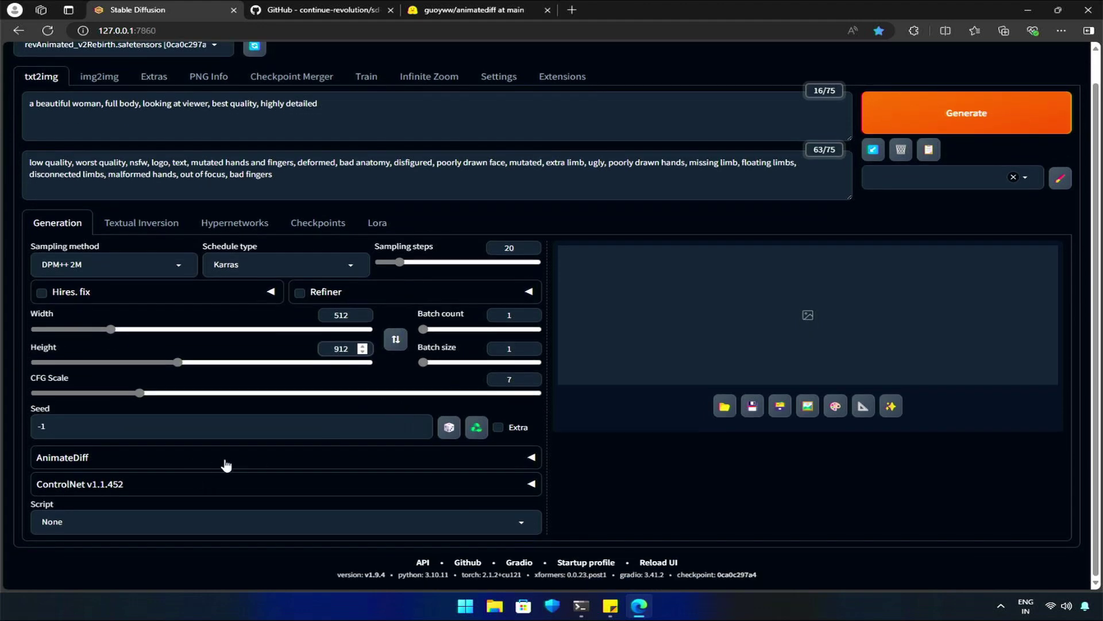
scroll(315, 463, "up", 1)
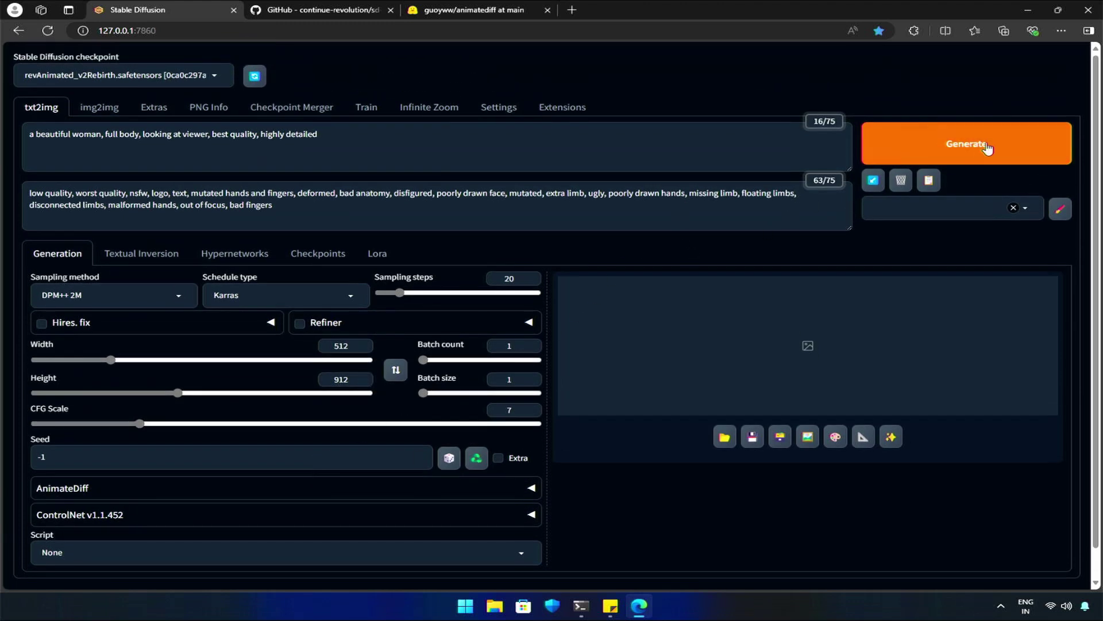
left_click(987, 146)
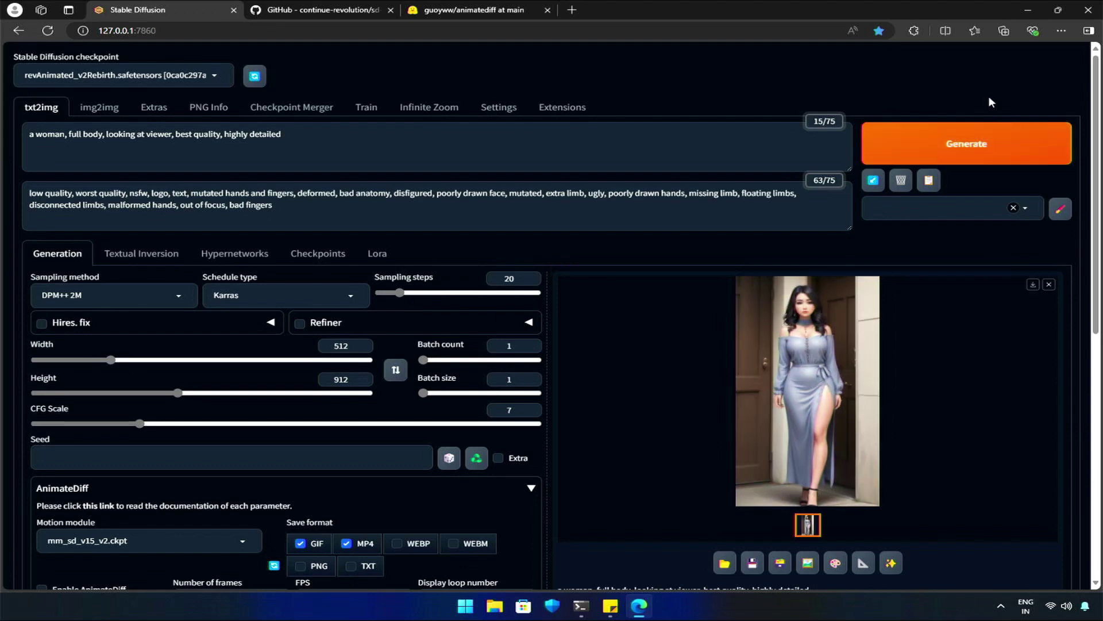
Copy the seed 109087764 from the generated image's information into the Seed setting and enable AnimateDiff
scroll(727, 472, "down", 3)
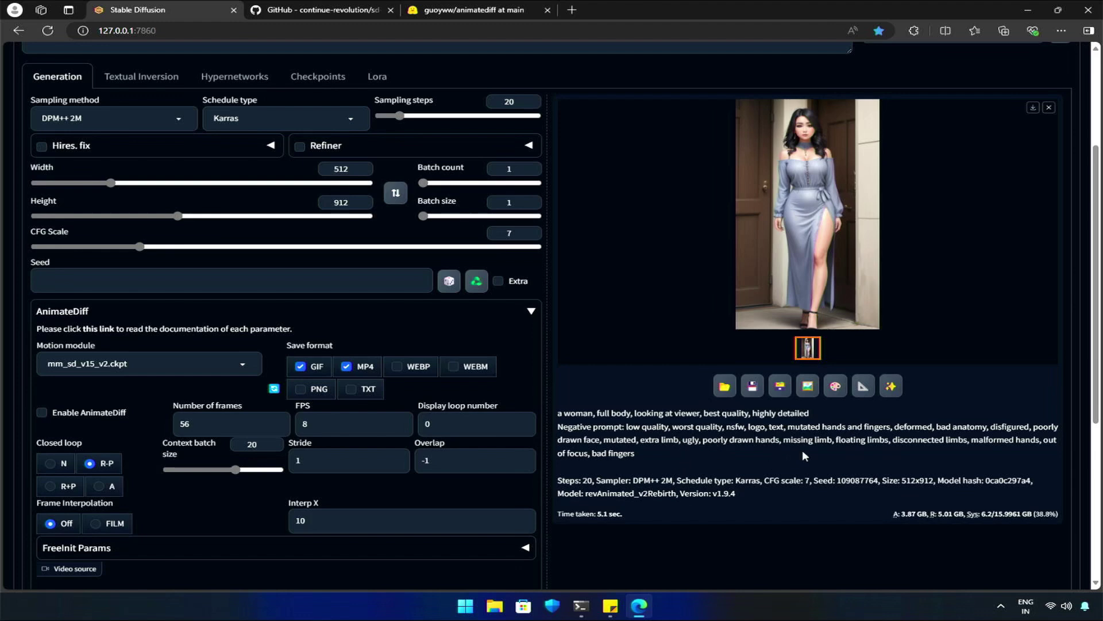
double_click(856, 479)
left_click(219, 285)
key("ctrl+v")
left_click(42, 412)
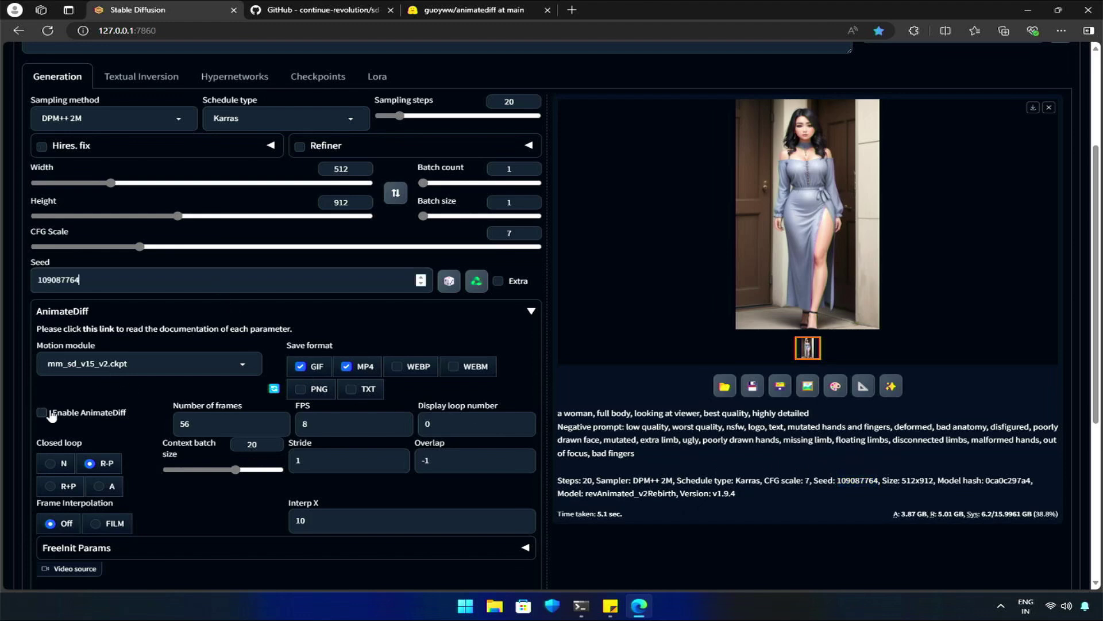
Generate the animation with the fixed seed, view the result enlarged, and close the enlarged view
scroll(155, 480, "up", 3)
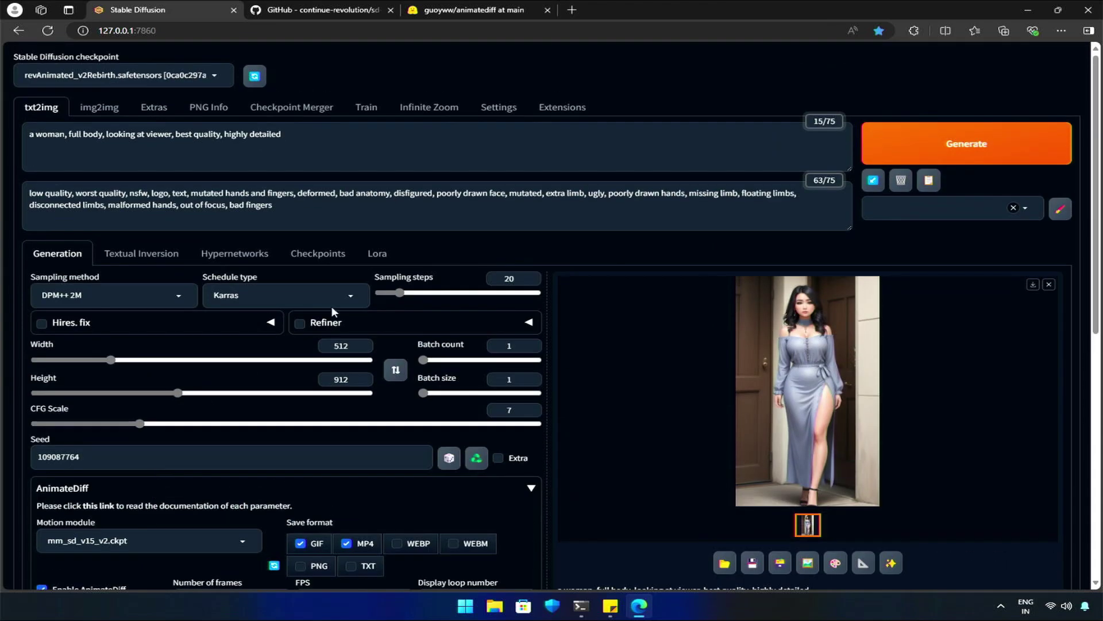
left_click(979, 143)
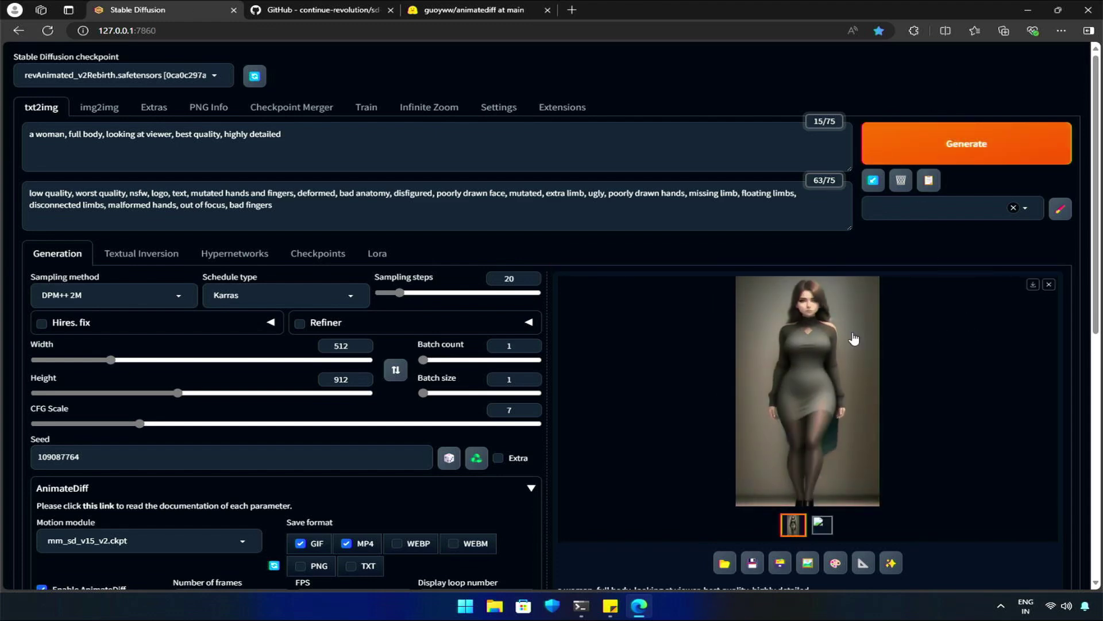
left_click(829, 331)
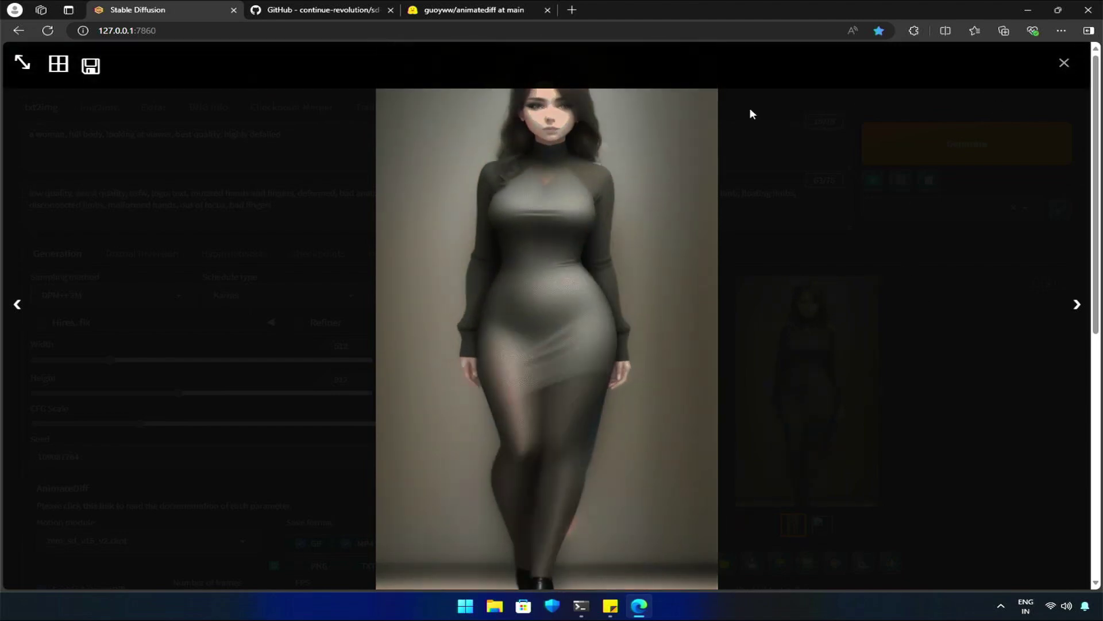
left_click(750, 113)
Open the list of available Stable Diffusion checkpoints
left_click(130, 77)
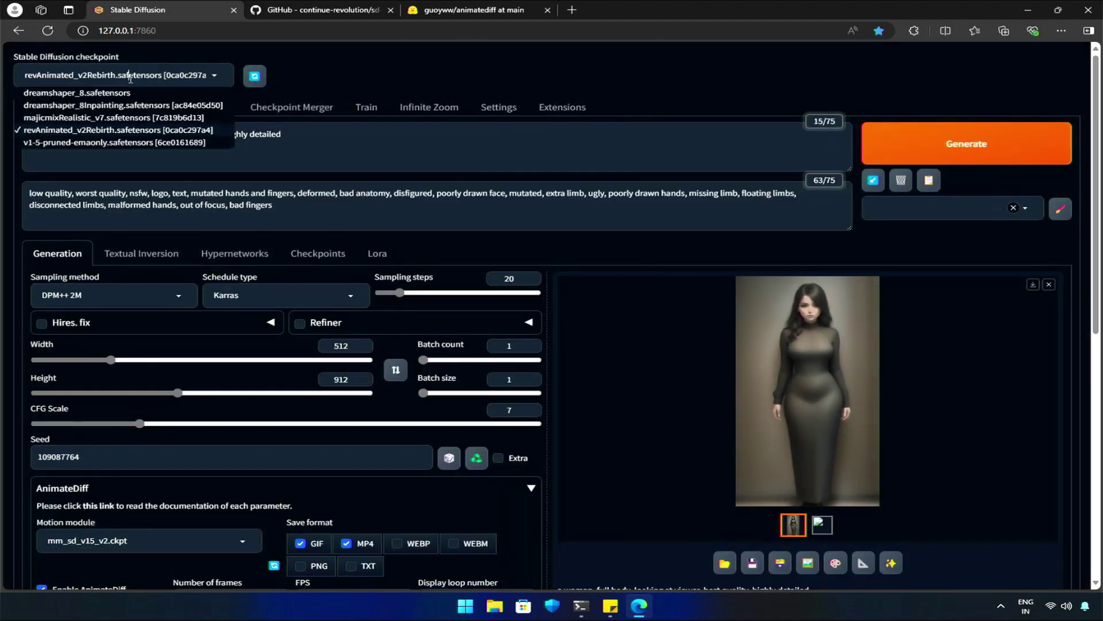